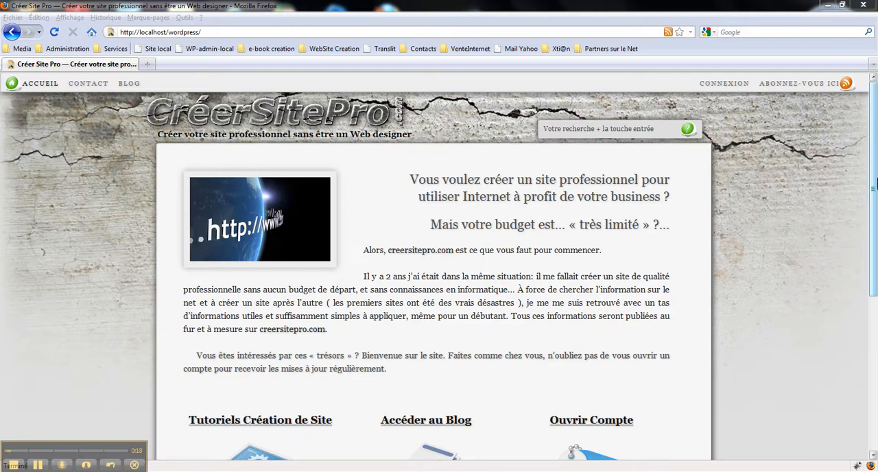
Step: Open the WordPress administration panel from the site's footer and log in with the saved admin account
scroll(874, 185, "down", 7)
scroll(851, 372, "down", 2)
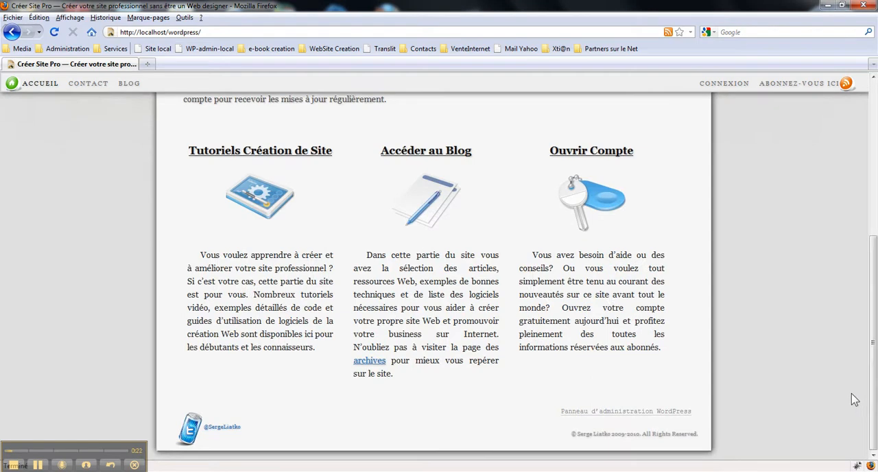
left_click(642, 415)
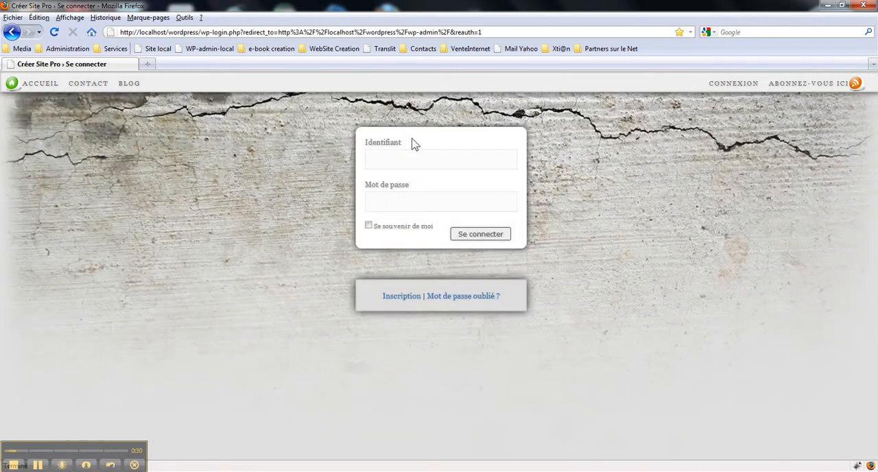
left_click(391, 163)
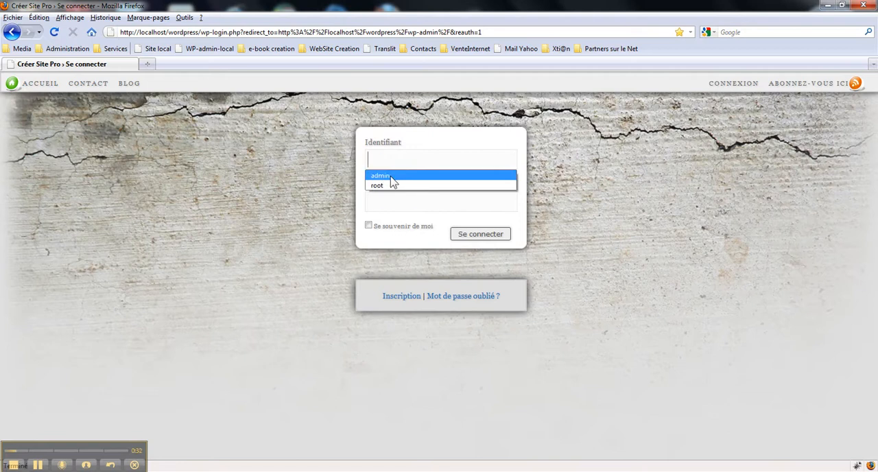
left_click(400, 177)
left_click(483, 238)
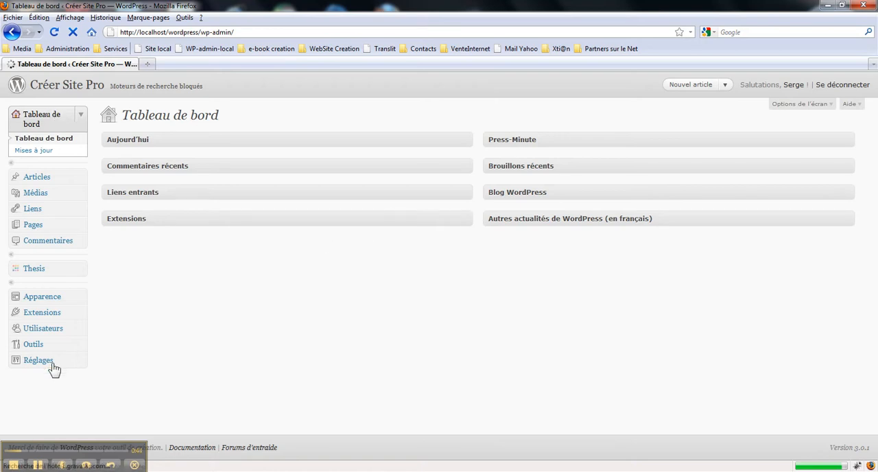
Step: Add a new page titled "Créer une page Web avec WordPress et Thesis. Débutant."
left_click(80, 230)
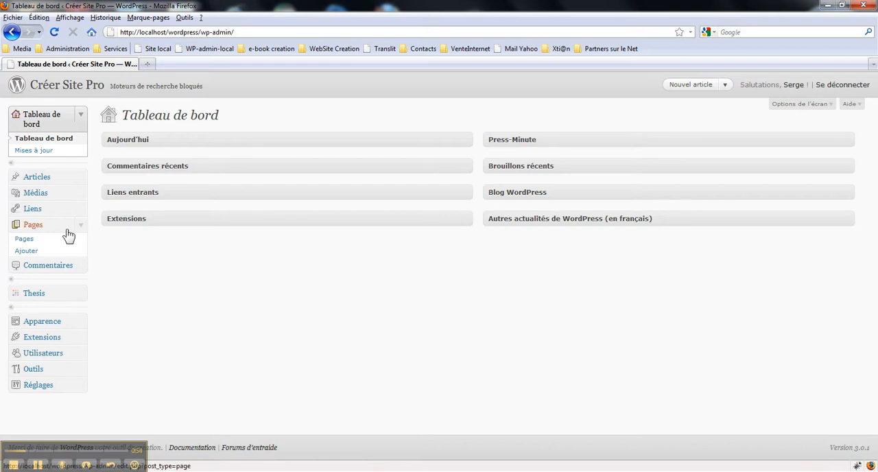
left_click(33, 252)
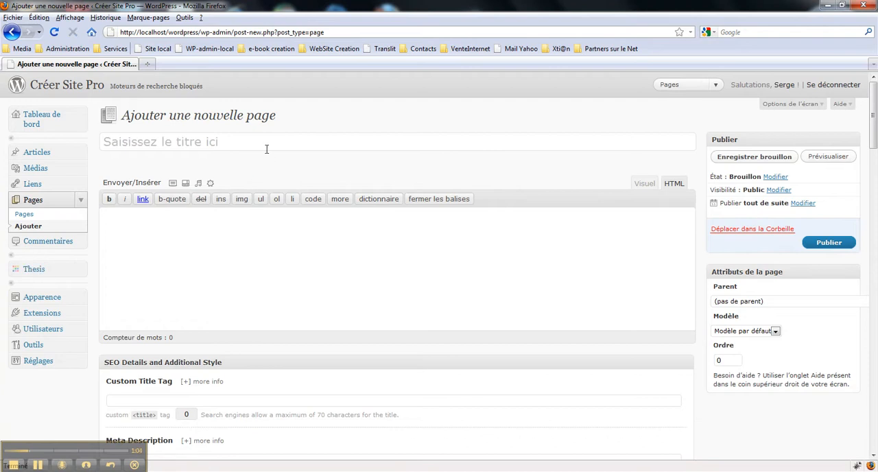
left_click(216, 141)
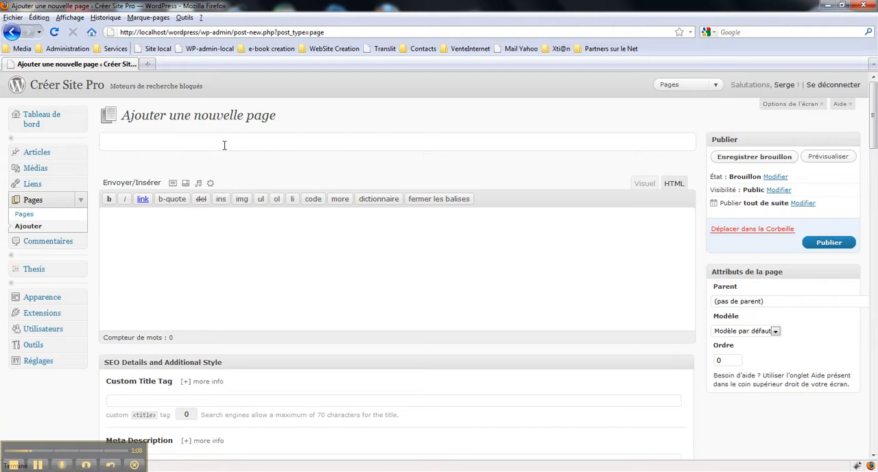
type("Créer une page ")
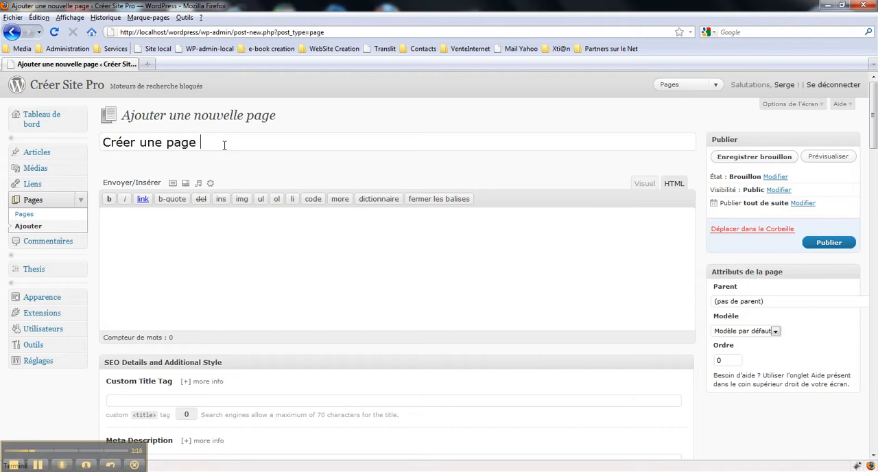
type("Web avec WordPress et")
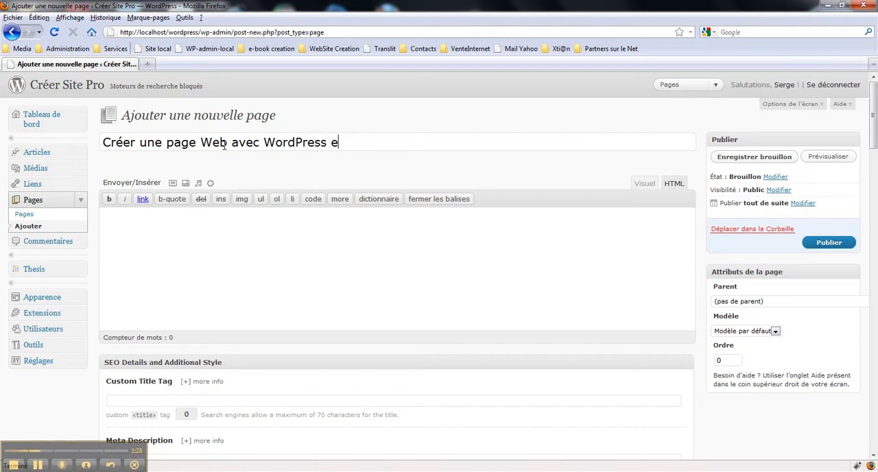
type(" Thesis. Début")
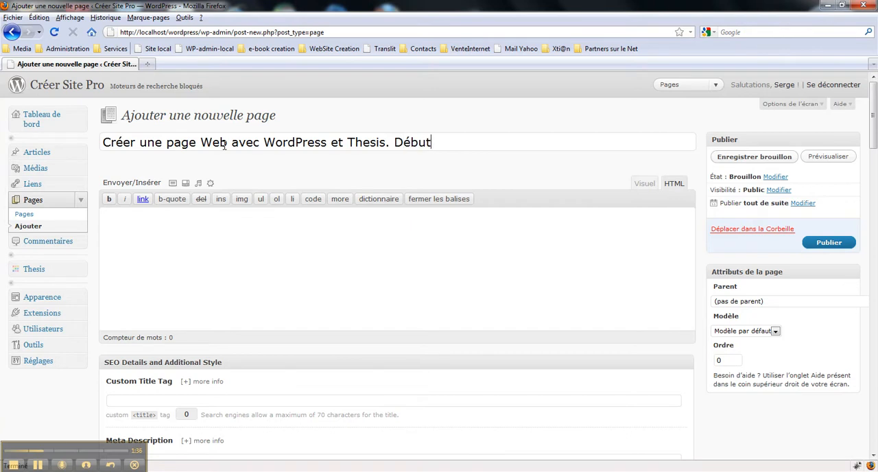
type("ant.")
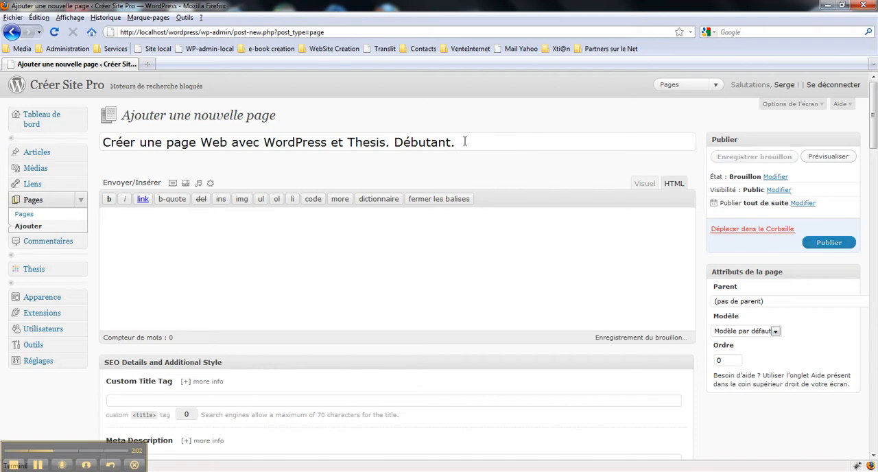
Step: In Windows Explorer, open the text file creer_une_page_web_debutant through the desktop shortcut "Articles en cours"
left_click(233, 235)
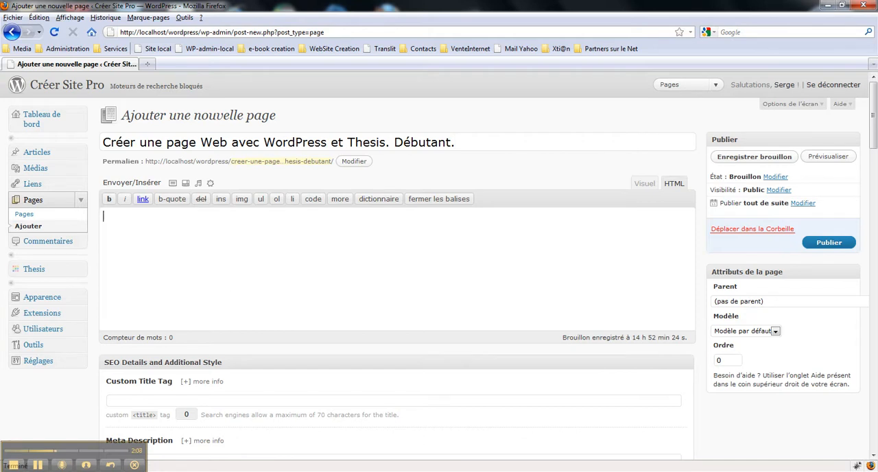
left_click(12, 465)
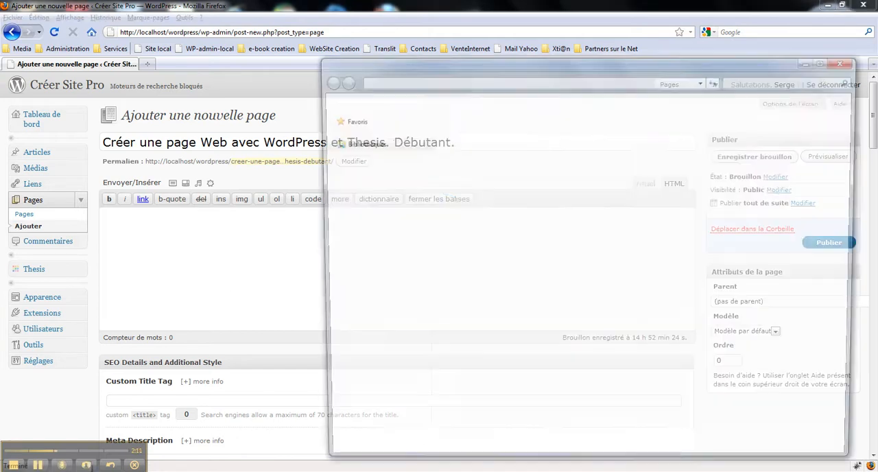
left_click(494, 159)
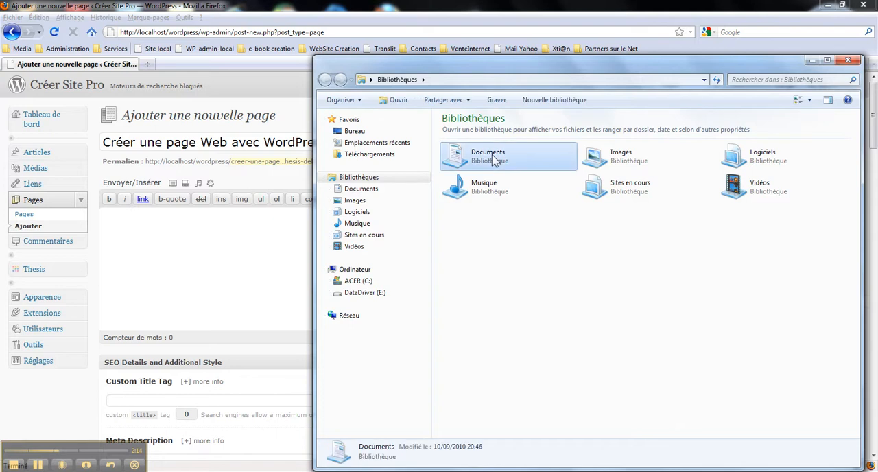
left_click(353, 131)
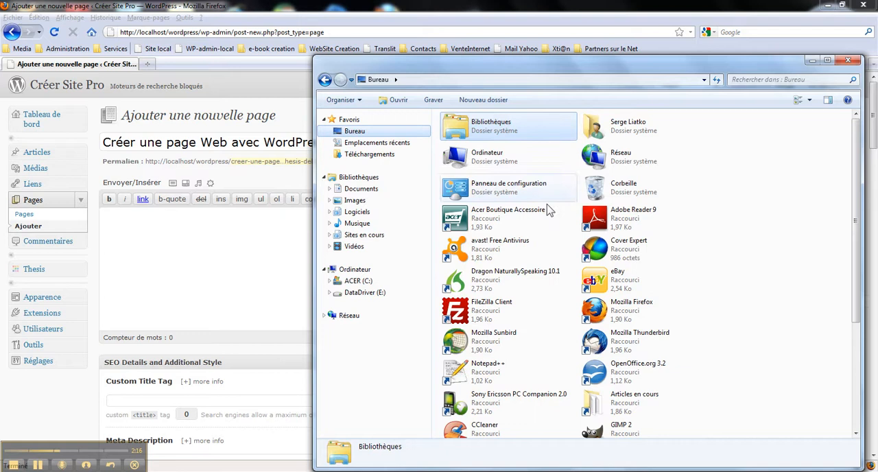
left_click_drag(856, 137, 857, 274)
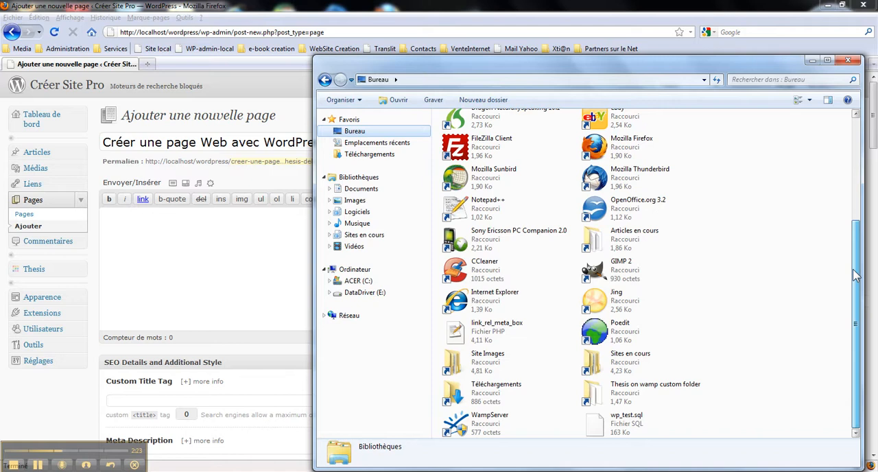
double_click(608, 239)
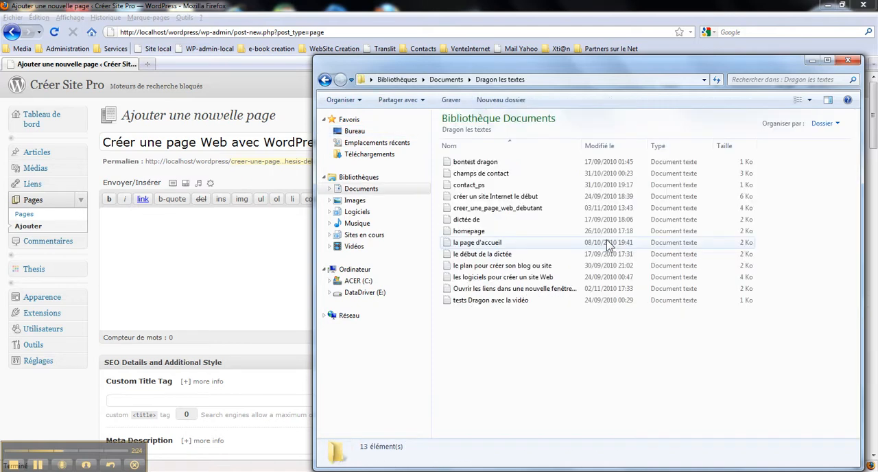
double_click(503, 208)
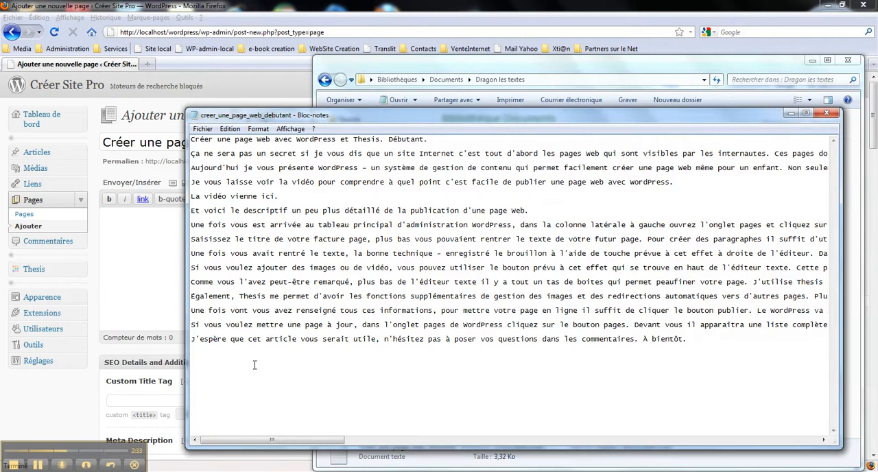
Step: Copy the whole text of creer_une_page_web_debutant and paste it into the new page's body in Firefox
left_click(688, 342)
key("ctrl+a")
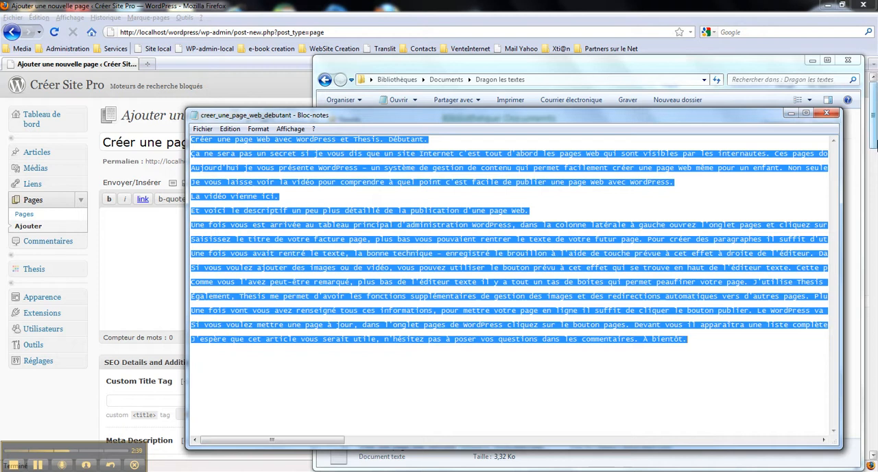
left_click(833, 118)
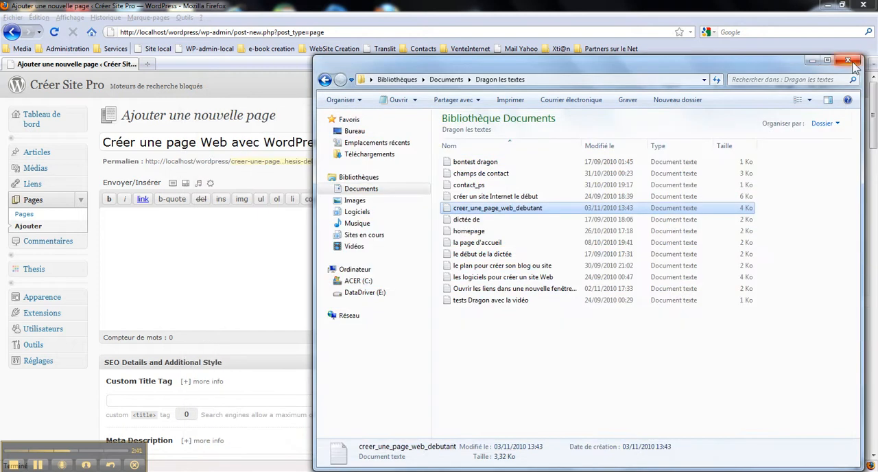
left_click(855, 63)
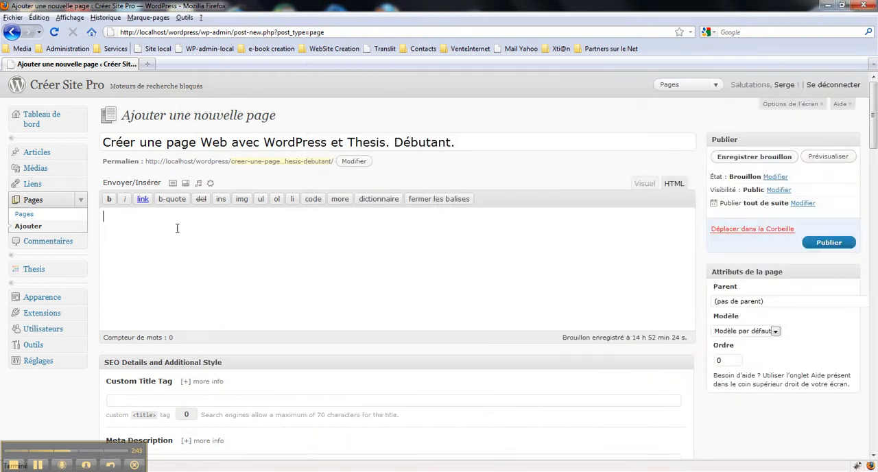
key("ctrl+v")
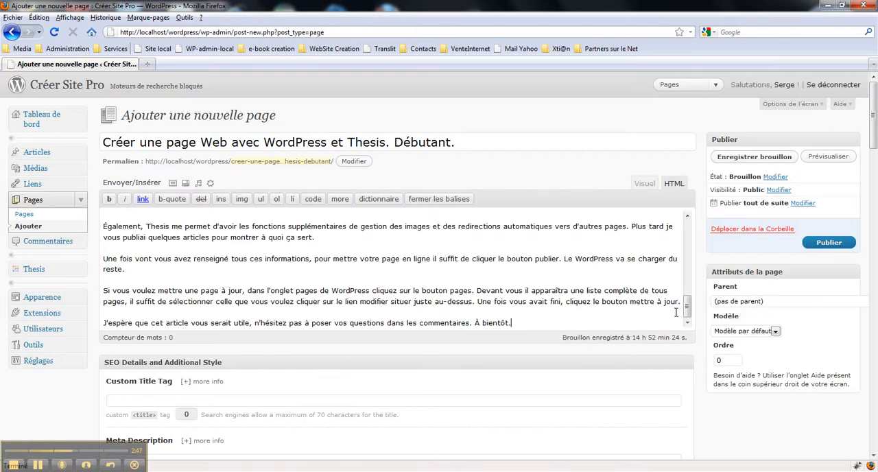
Step: Delete the repeated title line at the start of the page body and save the page as a draft
left_click_drag(691, 312, 699, 232)
left_click_drag(325, 216, 87, 205)
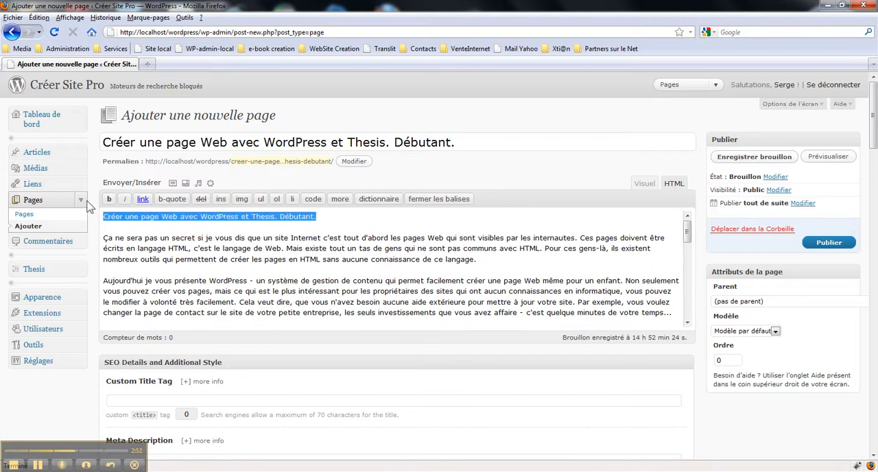
key("BackSpace")
key("Delete")
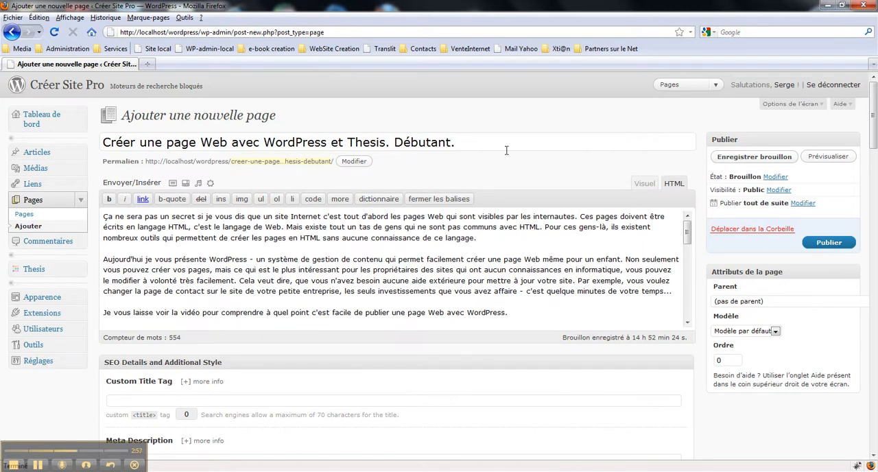
left_click(744, 159)
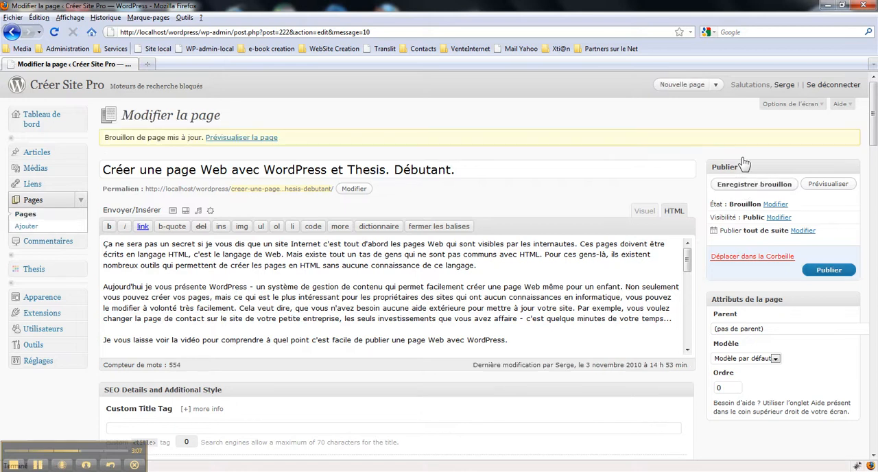
Step: Preview the draft page from beginning to end, and close the preview to return to the page editor
left_click(828, 184)
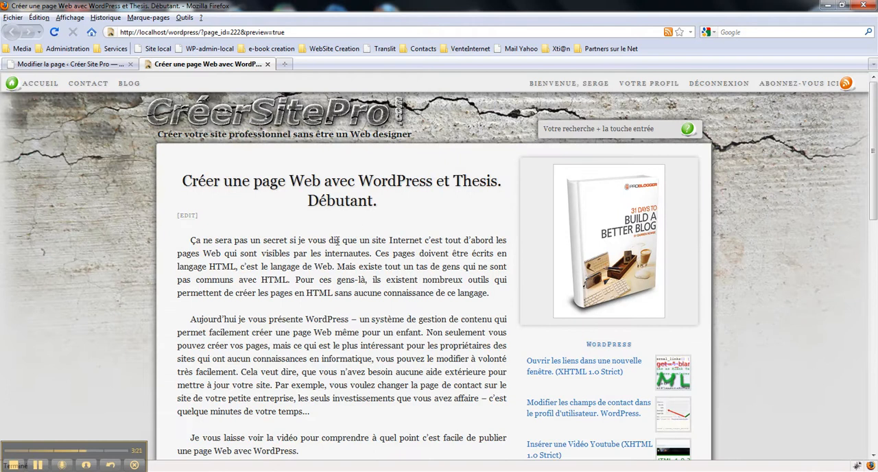
scroll(337, 241, "down", 10)
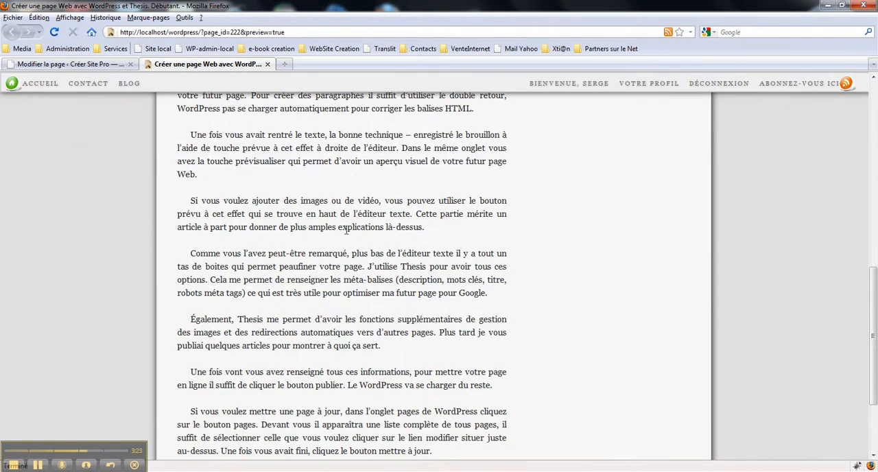
scroll(346, 230, "down", 4)
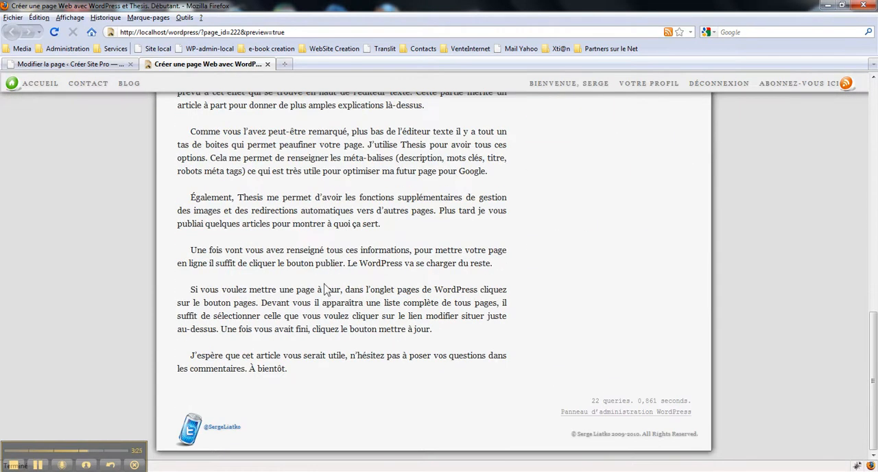
scroll(326, 288, "up", 12)
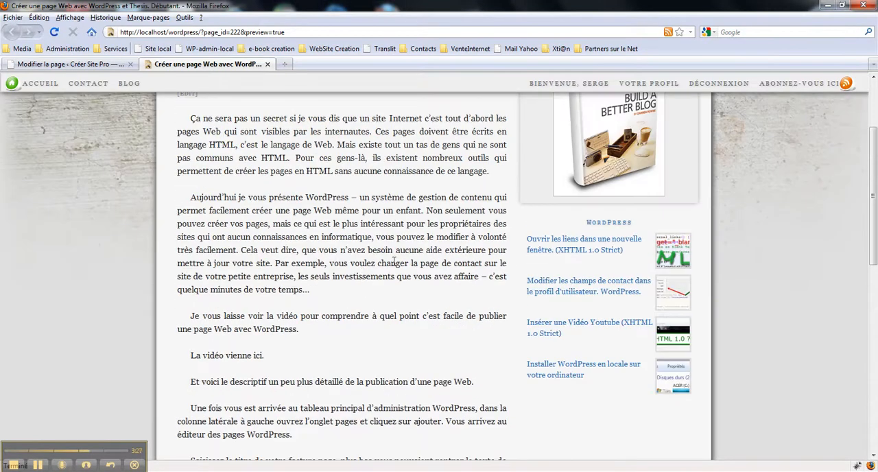
scroll(392, 265, "up", 3)
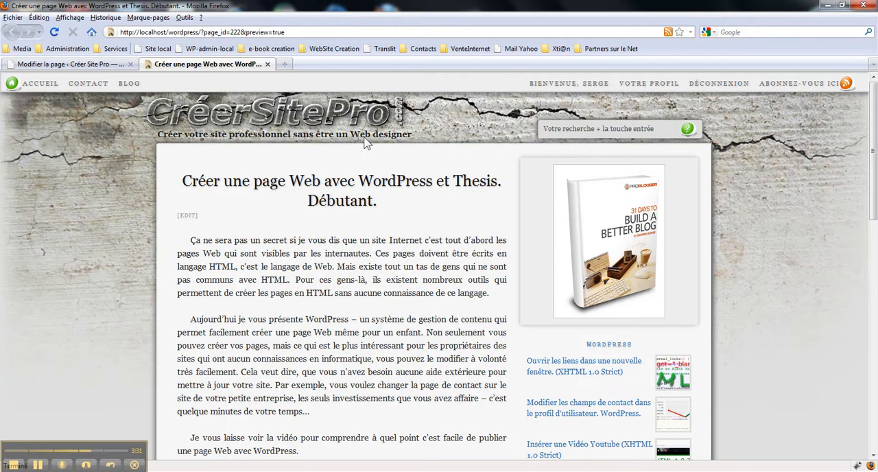
left_click(268, 64)
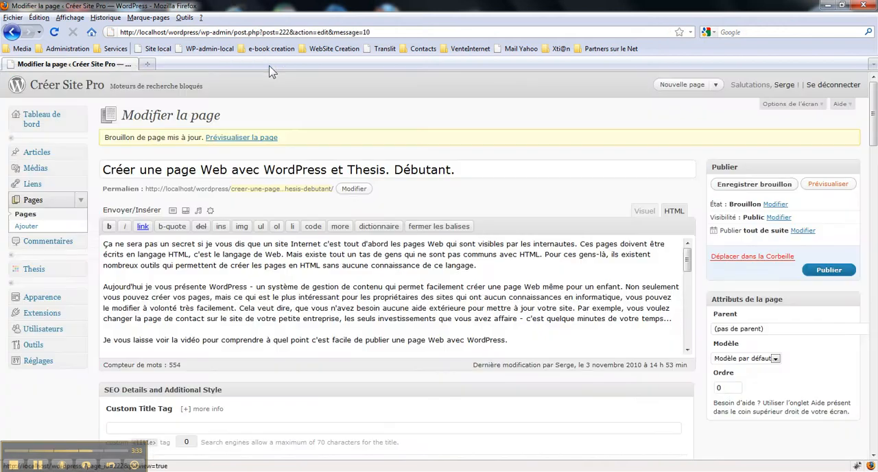
Step: Examine the Thesis options below the page editor, from SEO Details and Additional Style to Post Image and Thumbnail
scroll(684, 219, "down", 3)
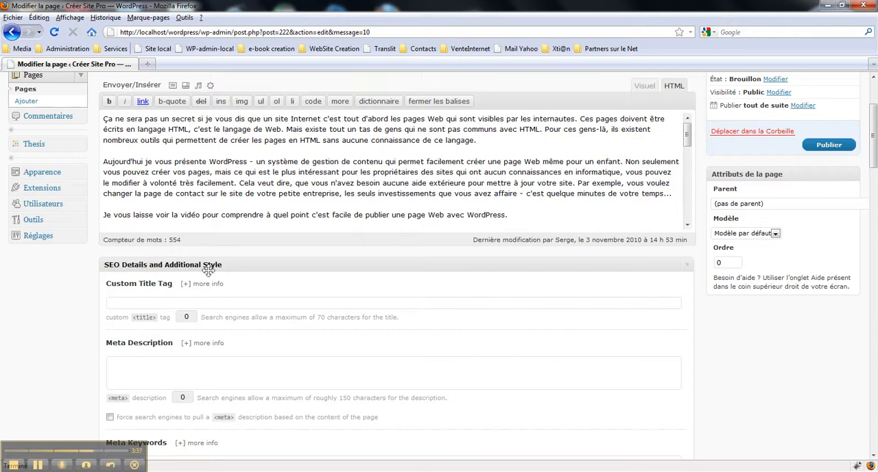
scroll(212, 270, "down", 3)
scroll(226, 280, "down", 1)
scroll(220, 173, "up", 1)
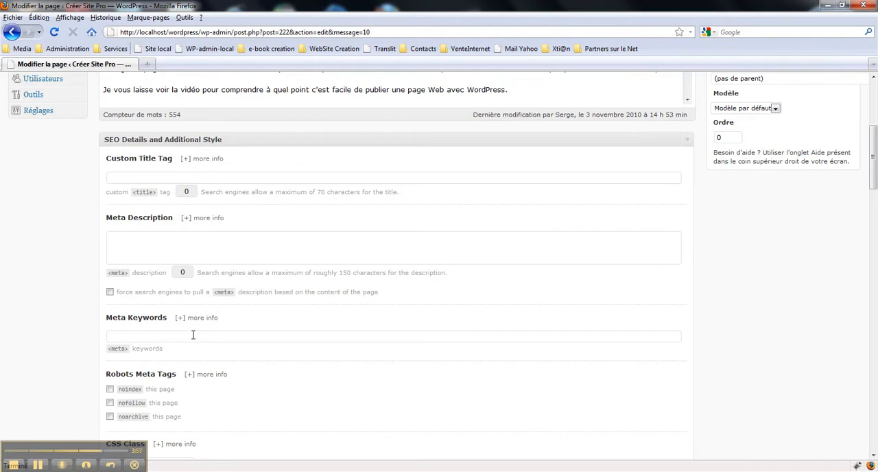
scroll(193, 334, "down", 3)
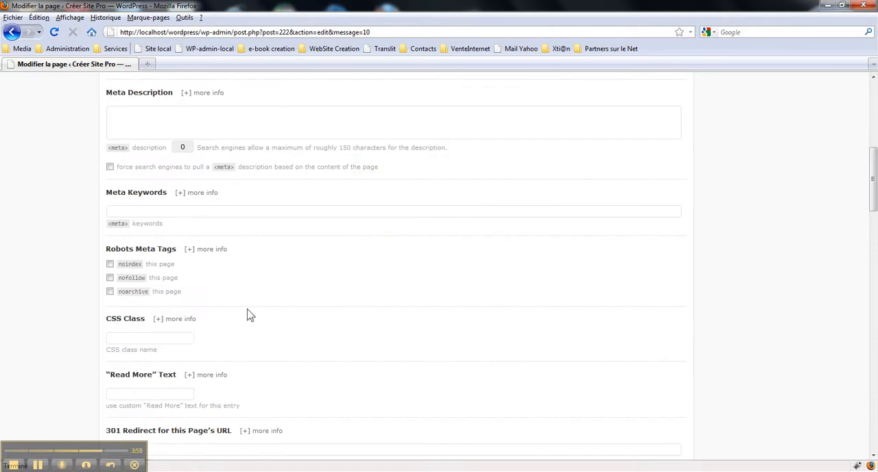
scroll(250, 316, "down", 3)
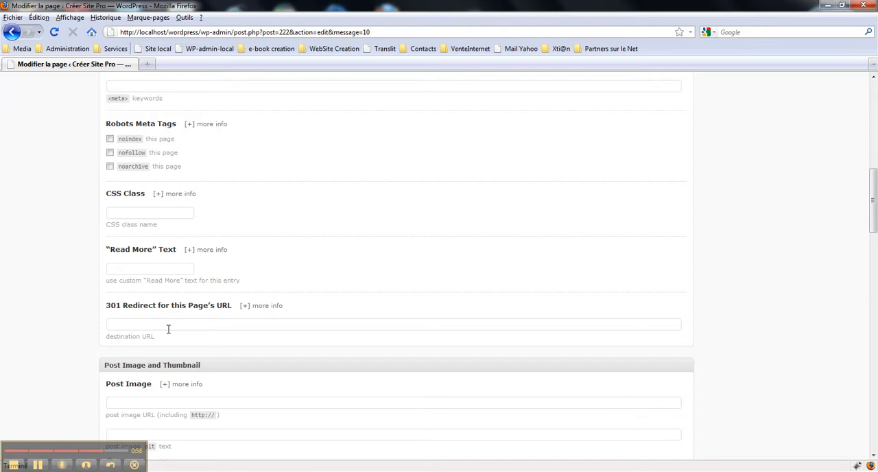
scroll(380, 282, "down", 2)
scroll(374, 271, "down", 5)
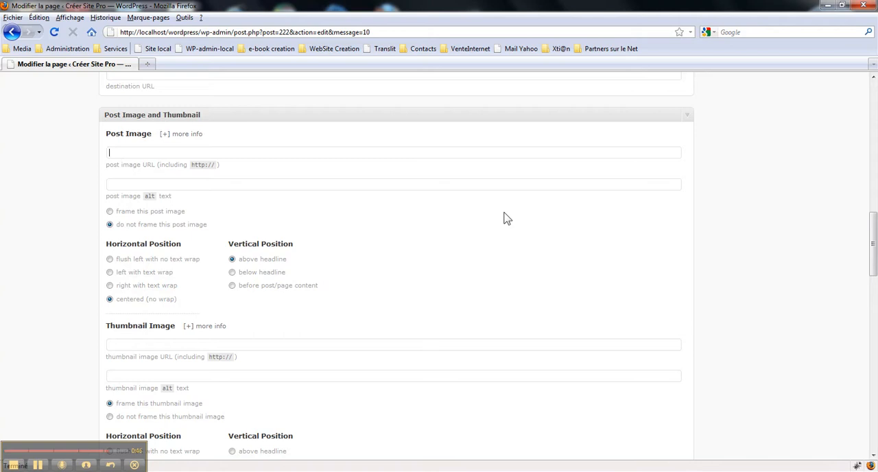
Step: Open the media library in a new tab and display the creer_page_web_wordpress image file at its direct address
scroll(31, 152, "up", 10)
scroll(37, 153, "up", 5)
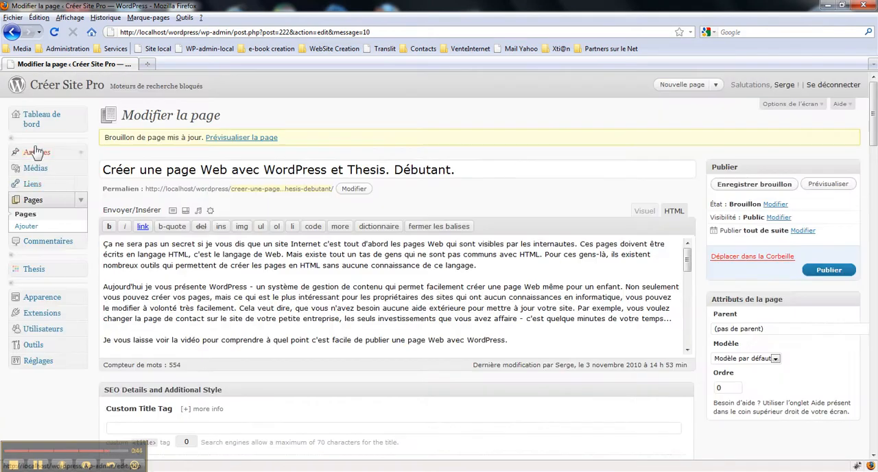
left_click(81, 170)
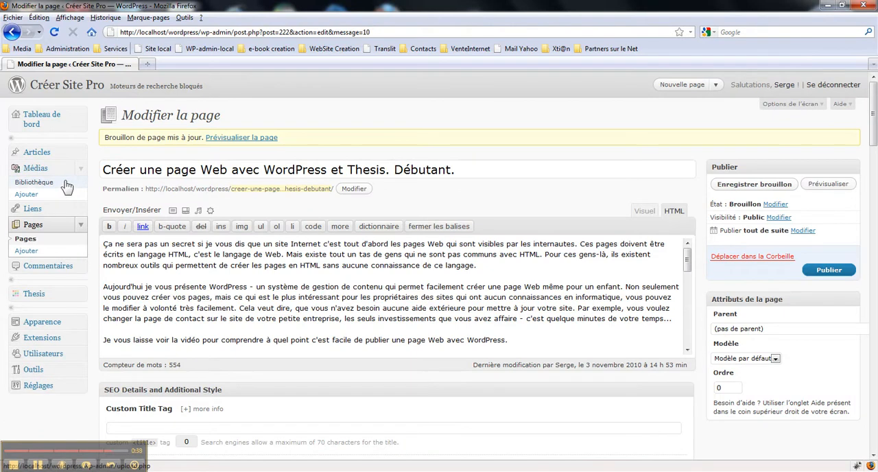
right_click(67, 186)
left_click(106, 201)
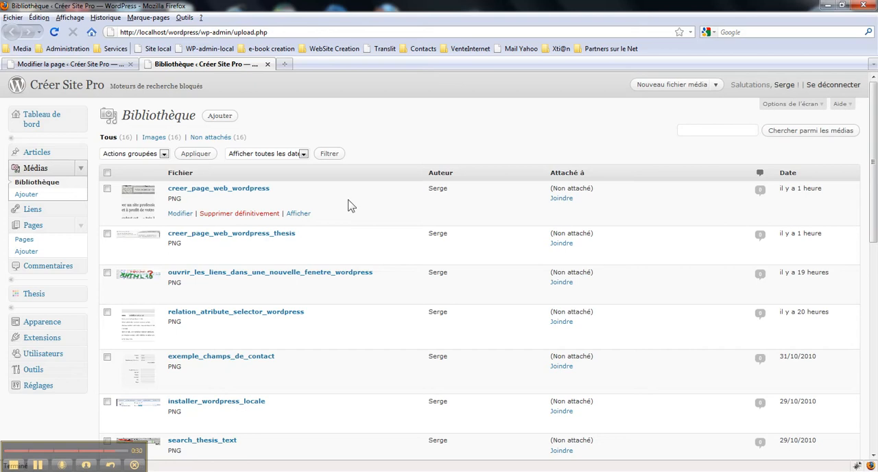
left_click(298, 215)
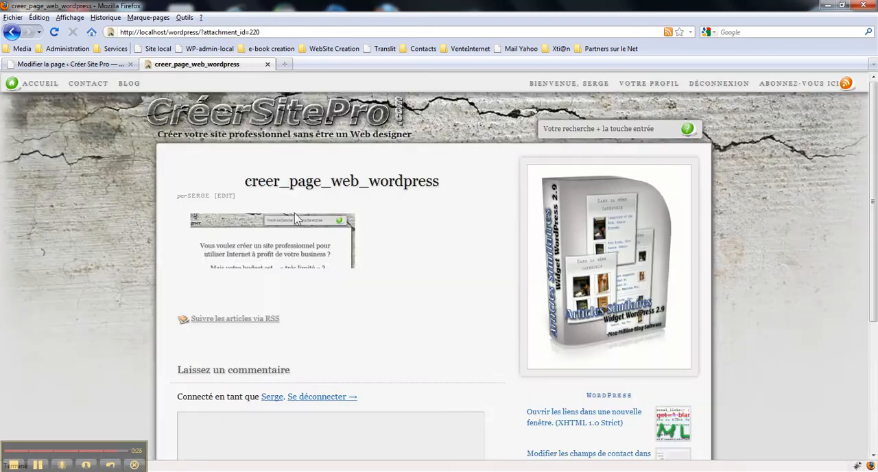
left_click(272, 247)
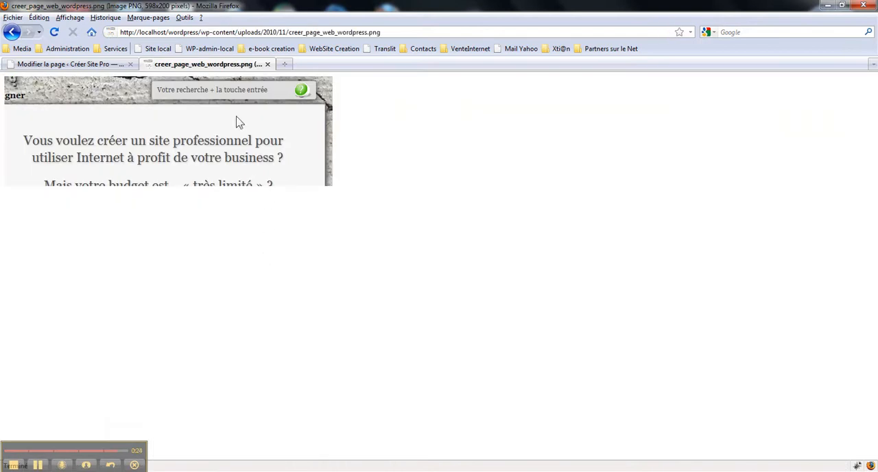
Step: Copy the address of creer_page_web_wordpress.png and paste it as the post image URL in the page being edited
left_click(289, 33)
key("ctrl+c")
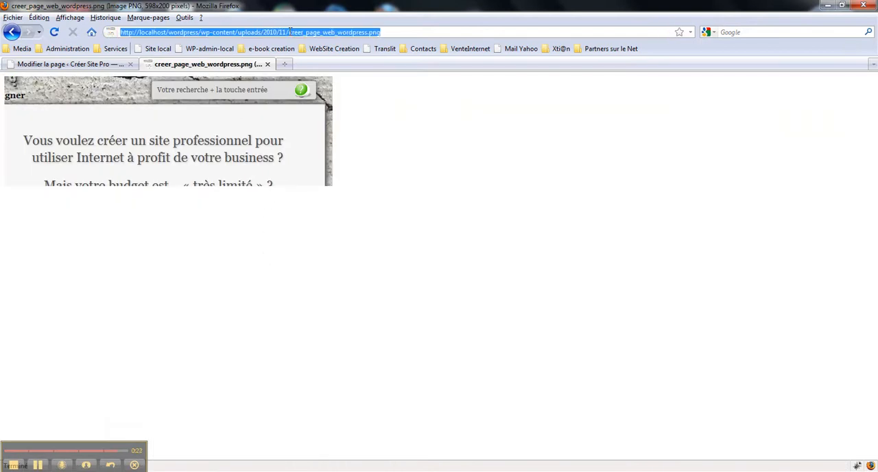
right_click(290, 33)
left_click(315, 71)
left_click(109, 64)
scroll(206, 235, "down", 5)
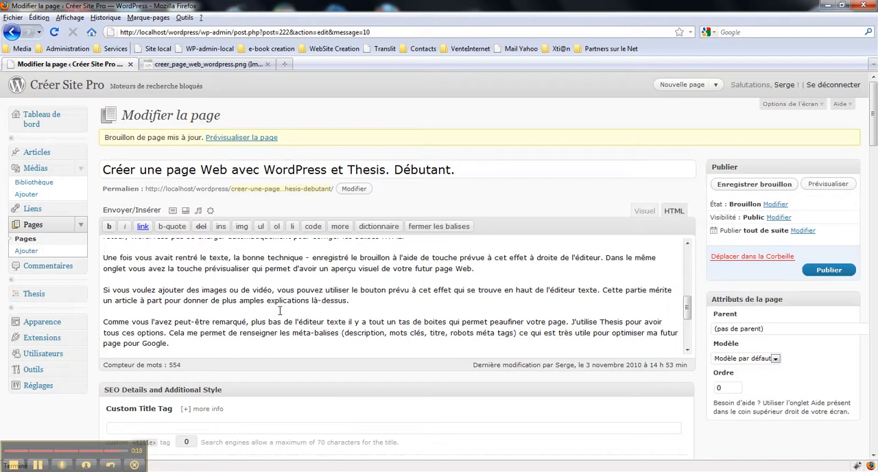
scroll(697, 281, "down", 10)
scroll(144, 302, "down", 6)
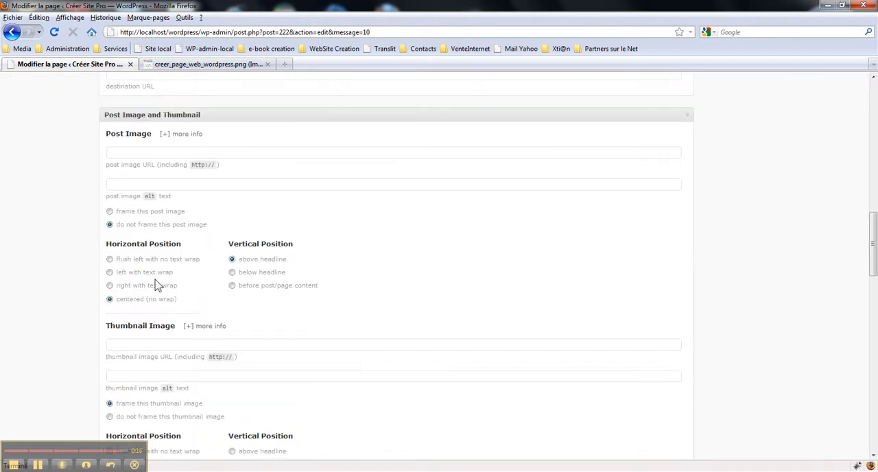
right_click(123, 152)
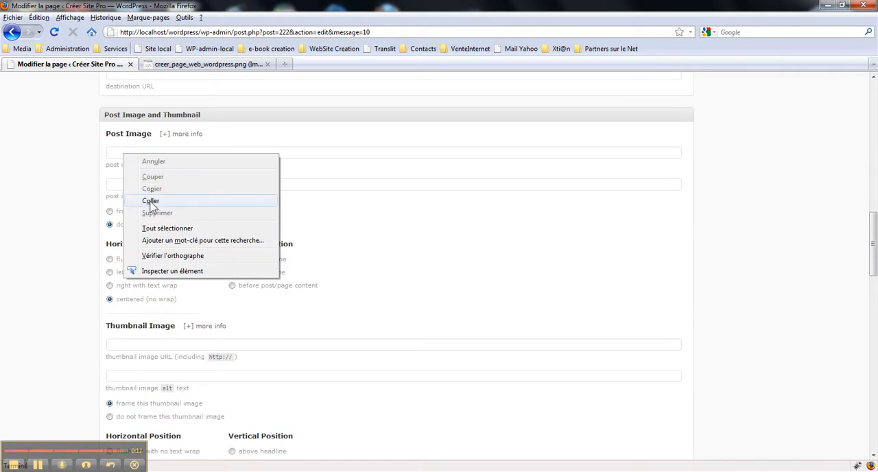
left_click(148, 200)
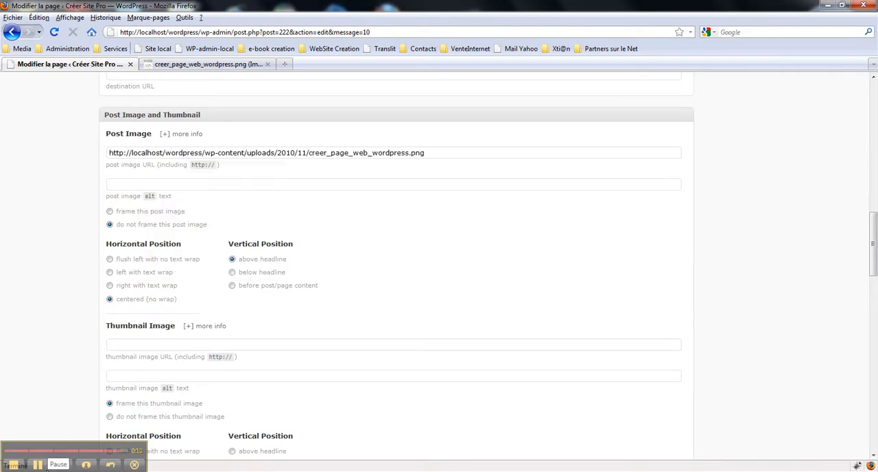